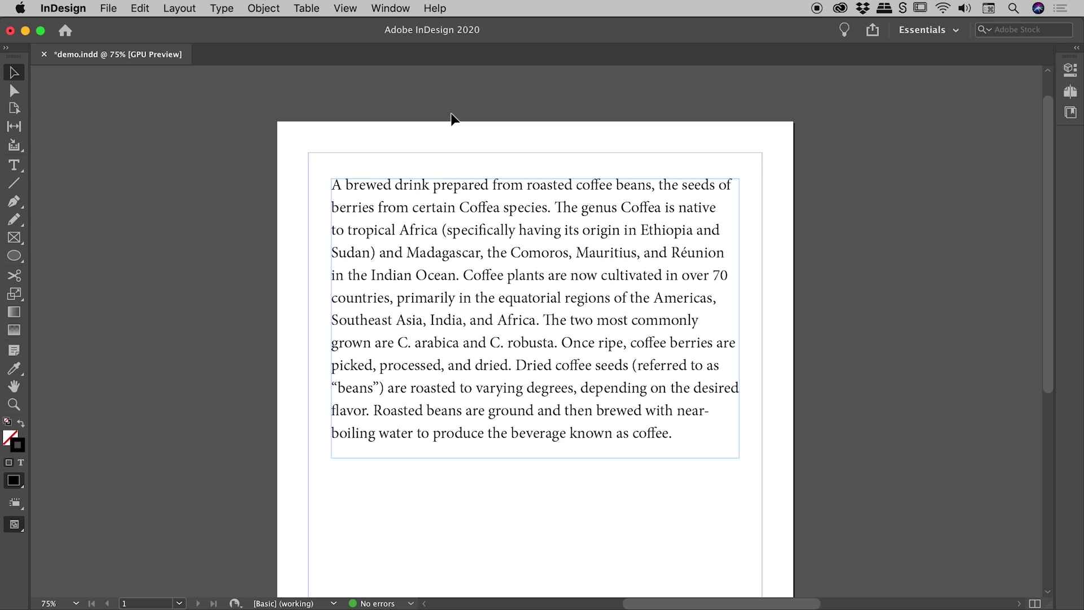
Step: Drag the coffee text frame's bottom edge up so its last lines become overset
left_click(551, 227)
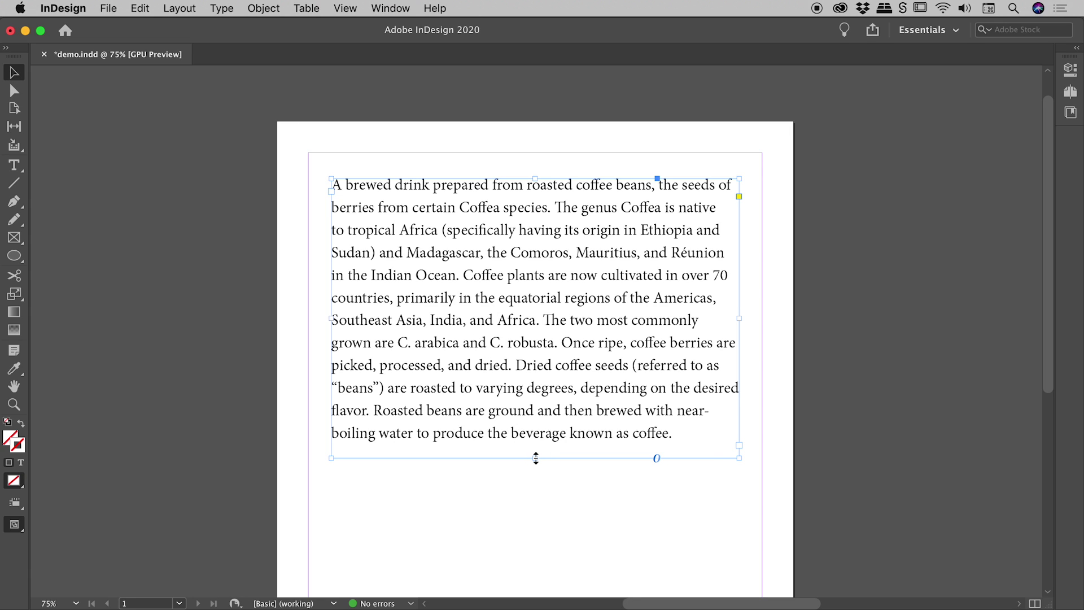
left_click_drag(536, 458, 546, 389)
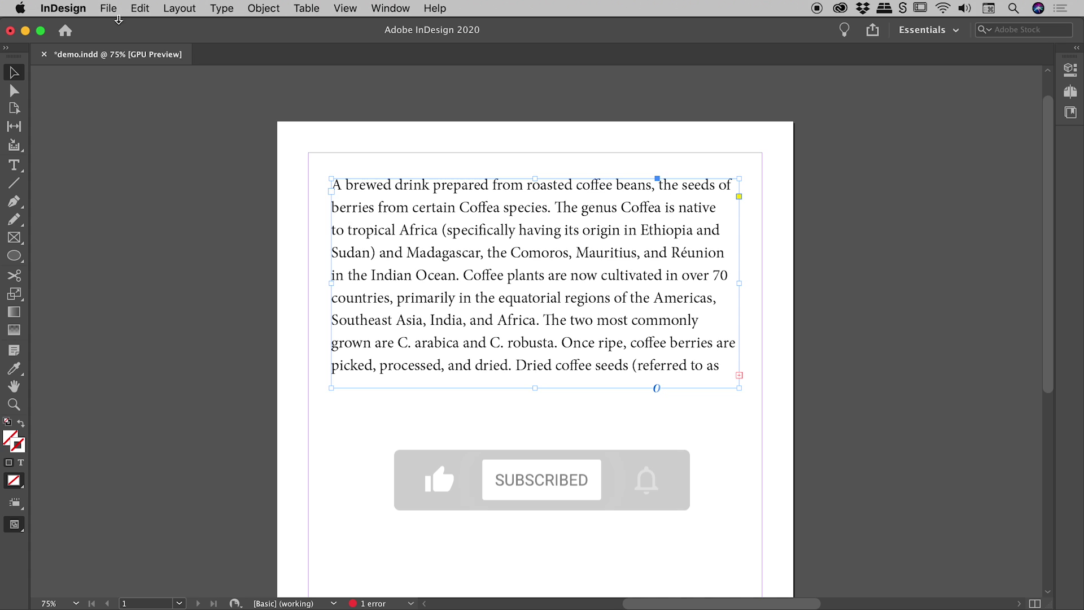
left_click(108, 9)
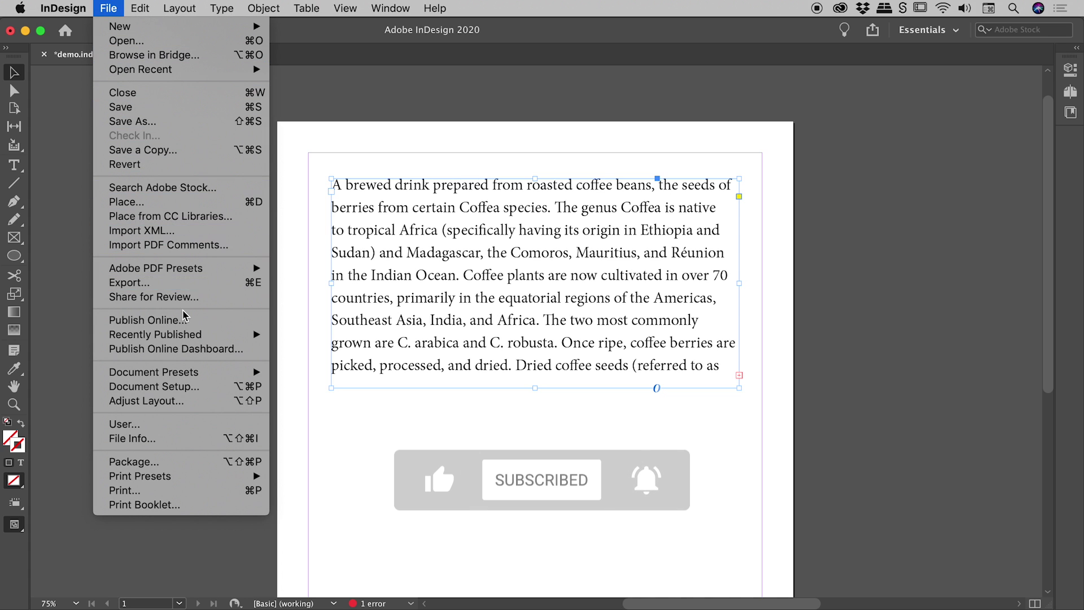
mouse_move(187, 268)
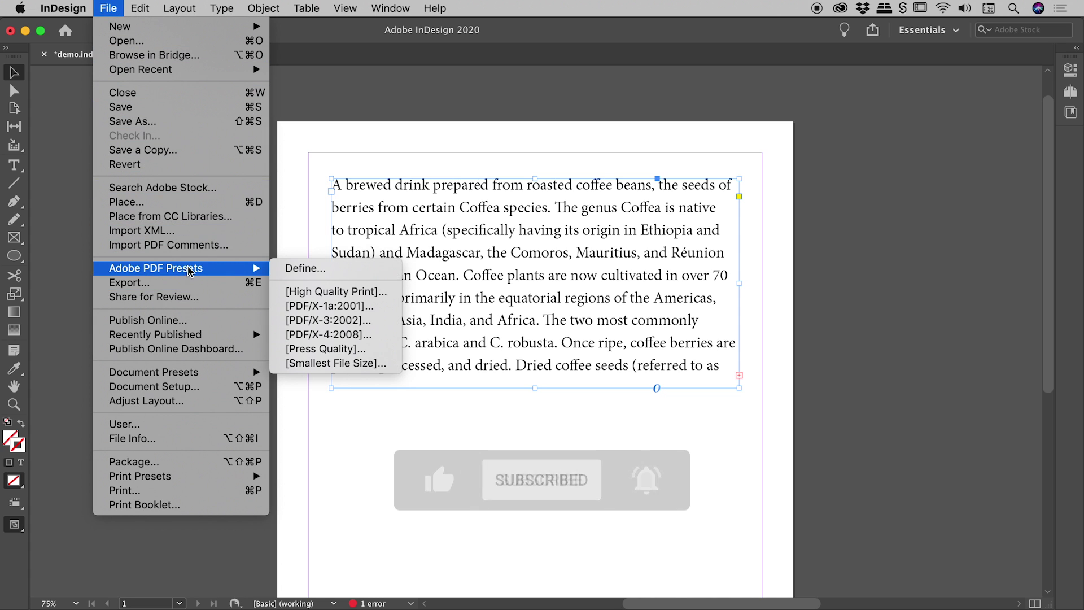
left_click(342, 365)
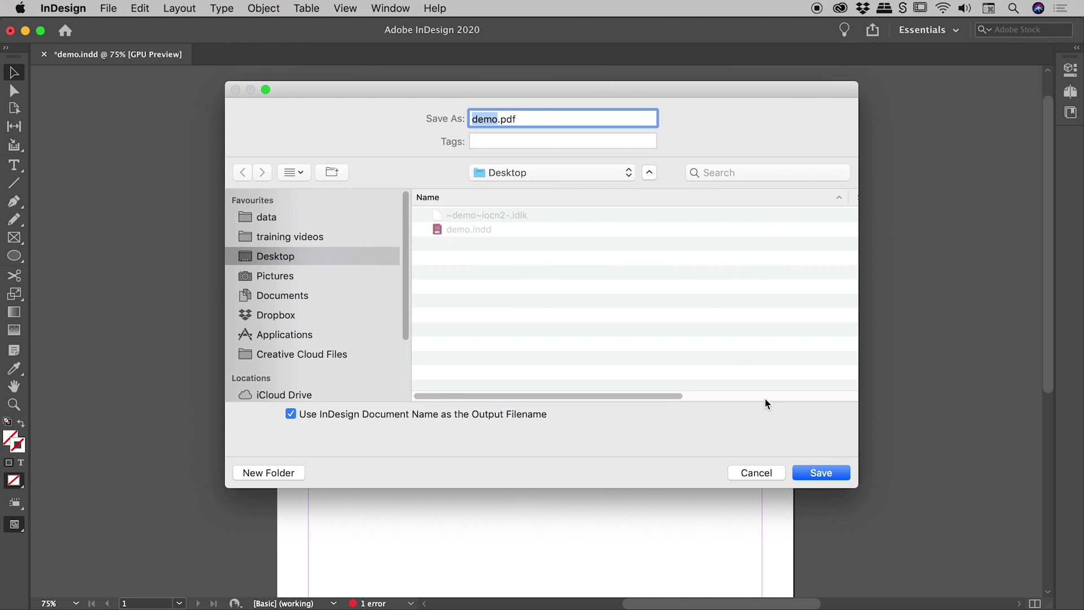
left_click(823, 471)
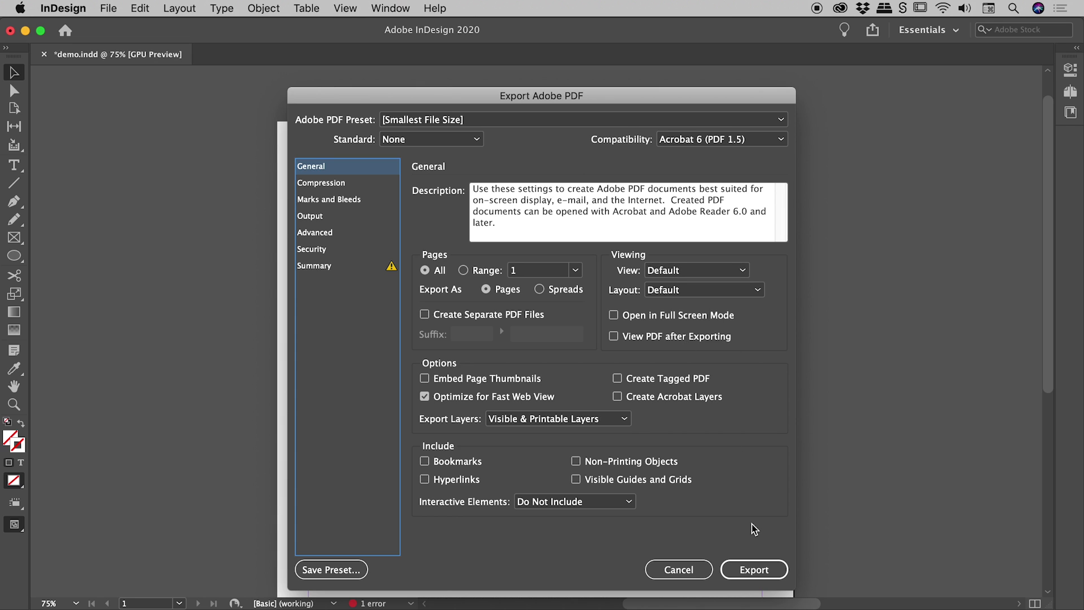
left_click(756, 570)
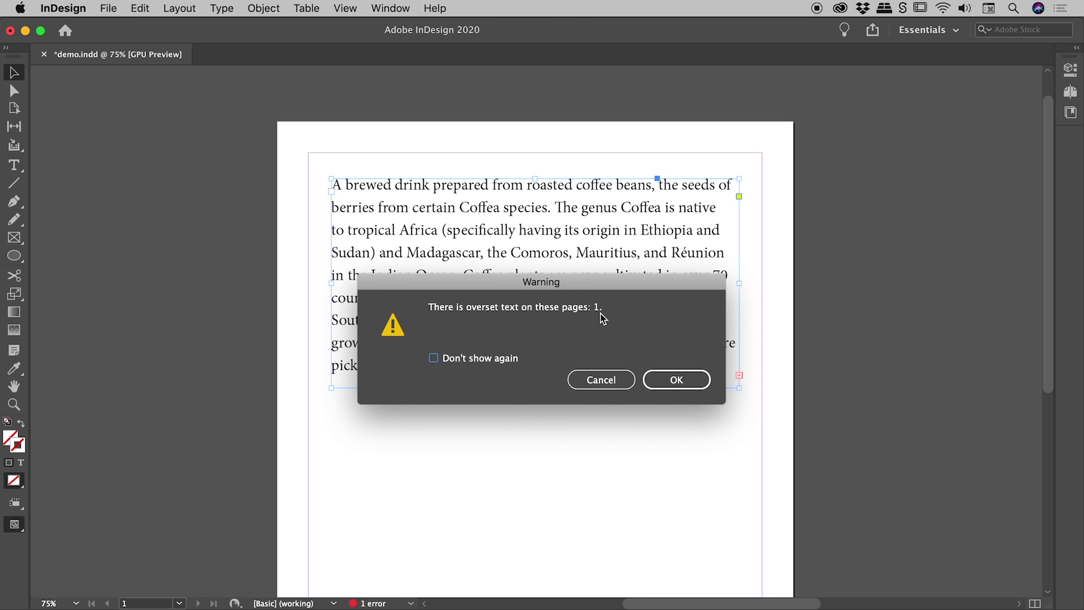
Step: Cancel the export and lengthen the coffee frame until the text through 'known as coffee' fits
left_click(613, 382)
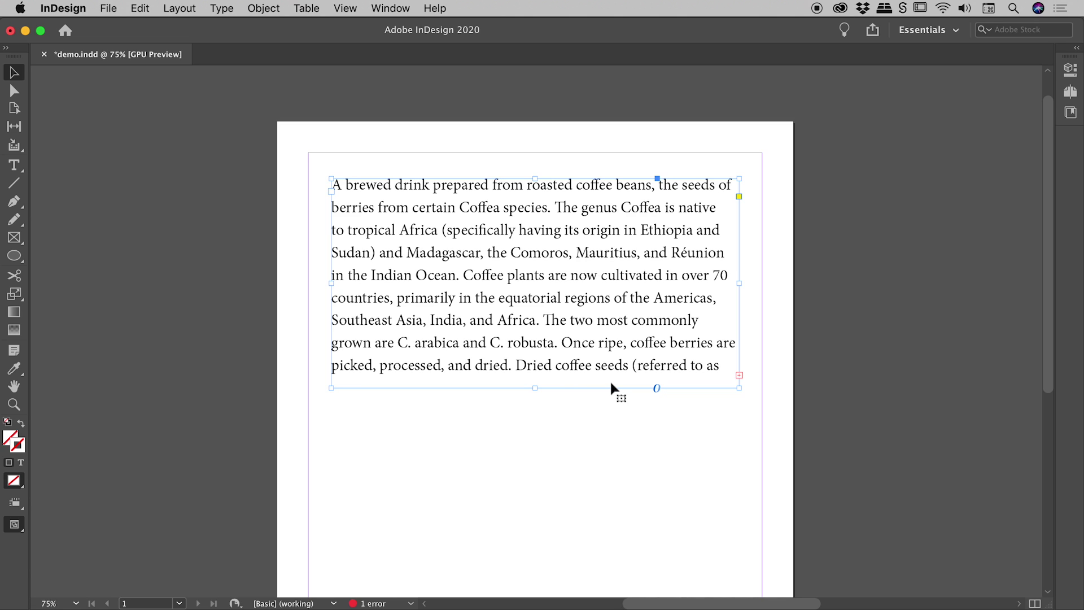
left_click(620, 447)
left_click(685, 338)
left_click_drag(538, 388, 537, 459)
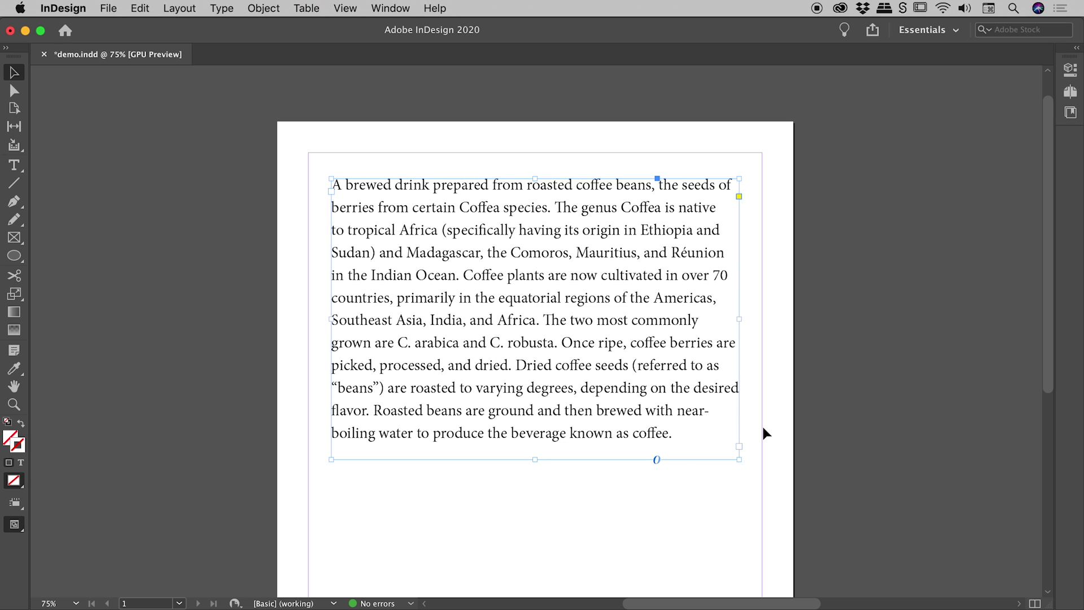
Step: Undo the resize so the frame ends at 'referred to as' and load its overset text
key("super+z")
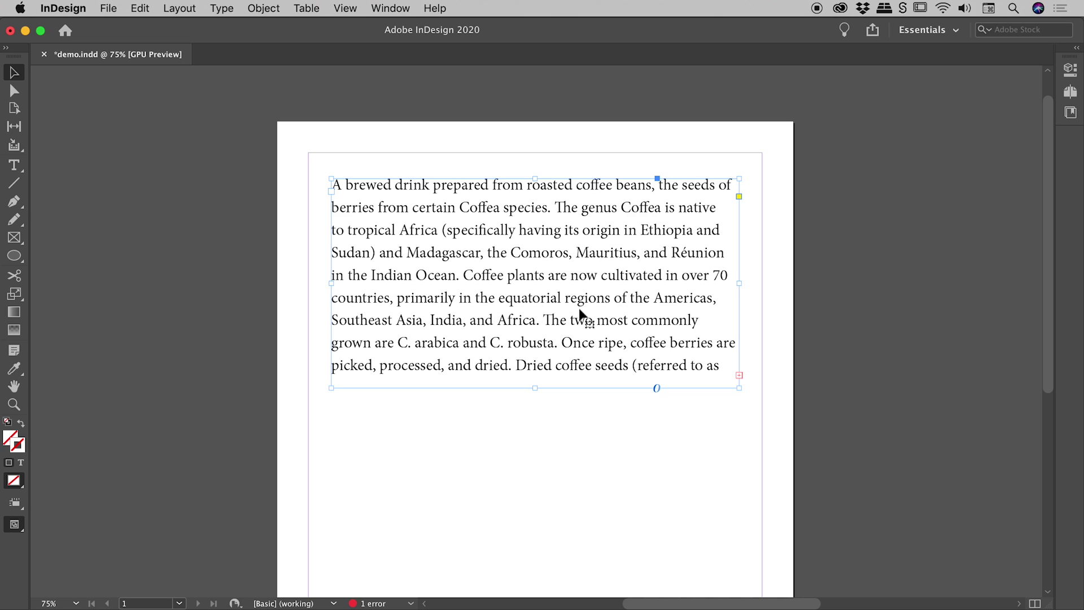
left_click(588, 408)
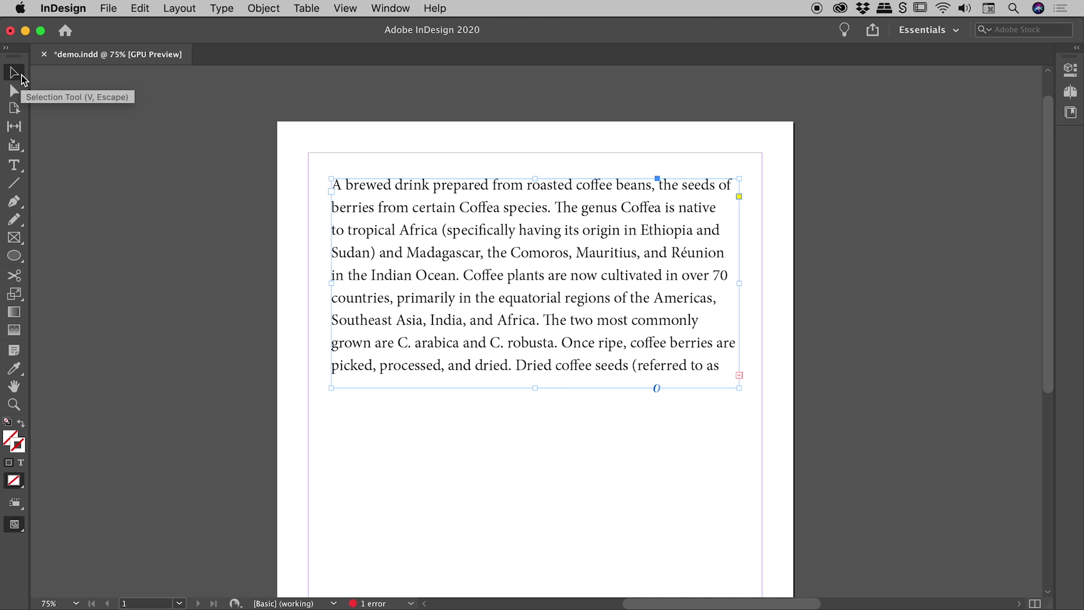
left_click(739, 375)
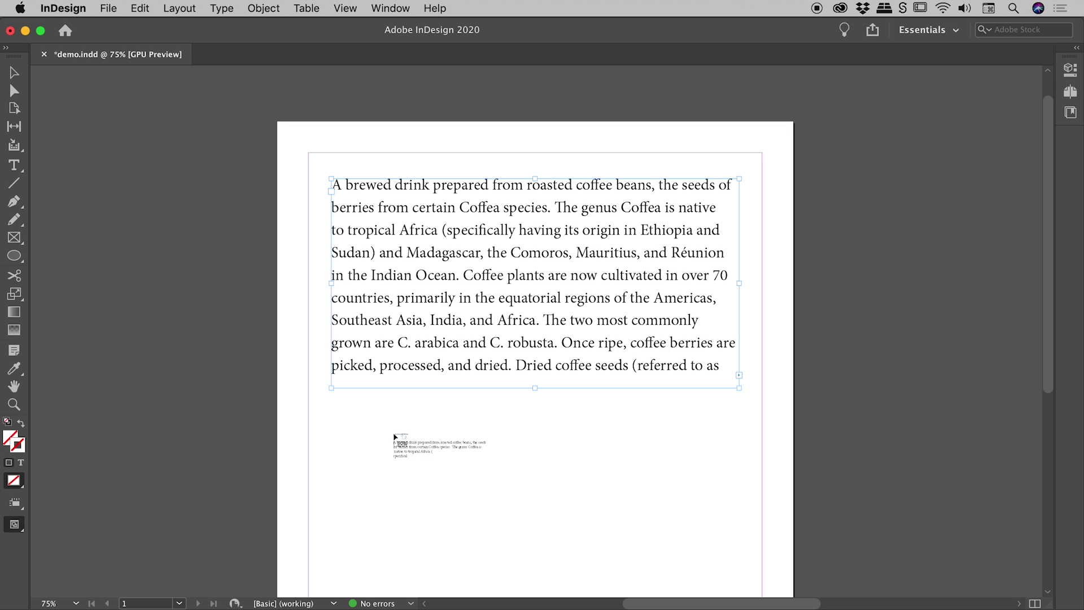
Step: Place the overflow text in a frame below, review both frames, then undo the placement
left_click(379, 427)
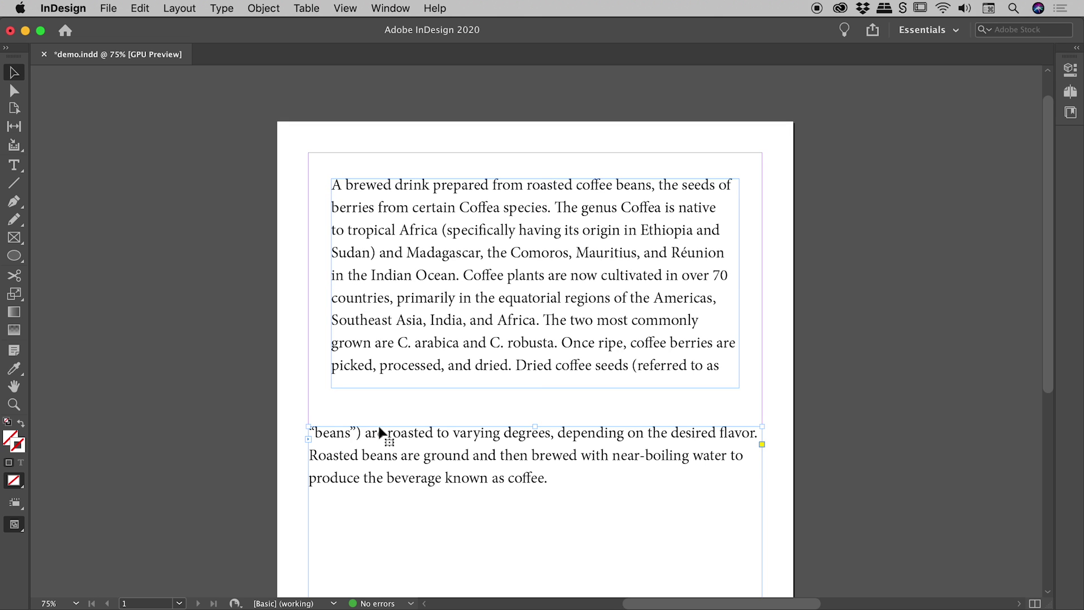
scroll(380, 431, "down", 10)
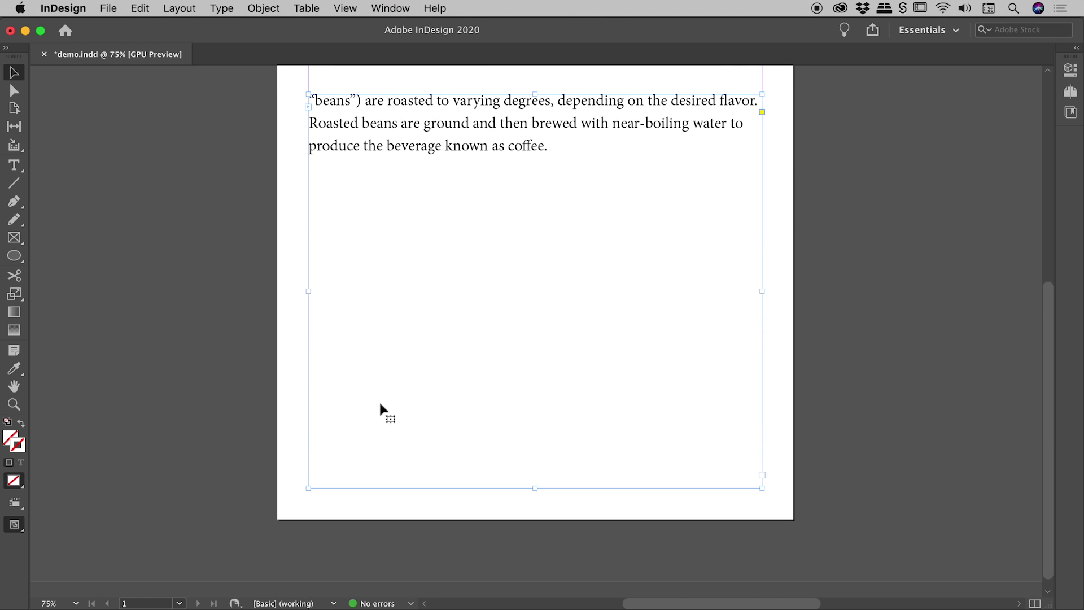
scroll(567, 325, "up", 5)
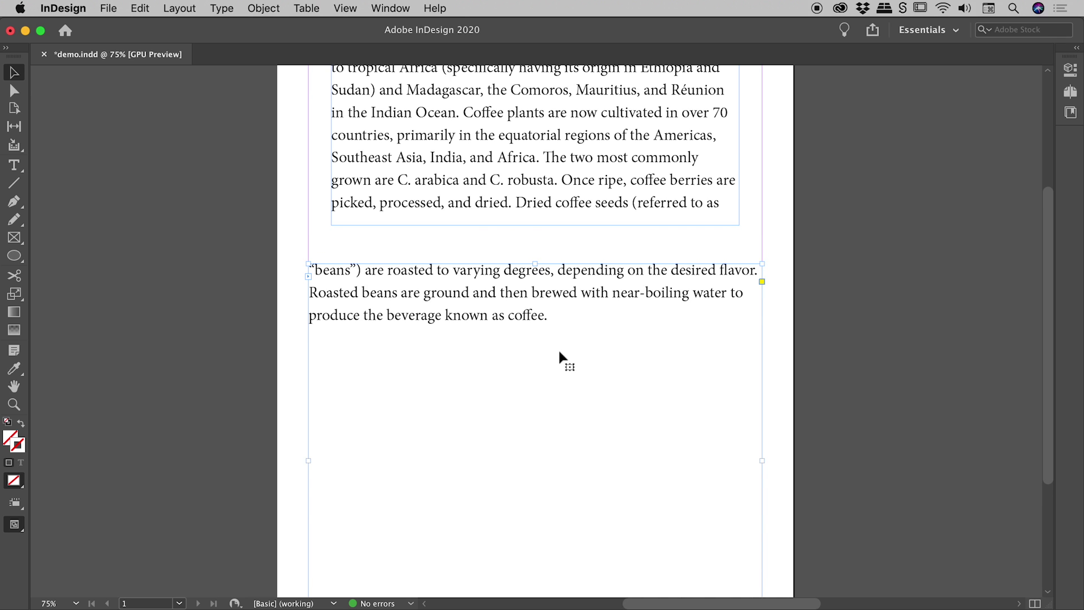
scroll(560, 348, "up", 5)
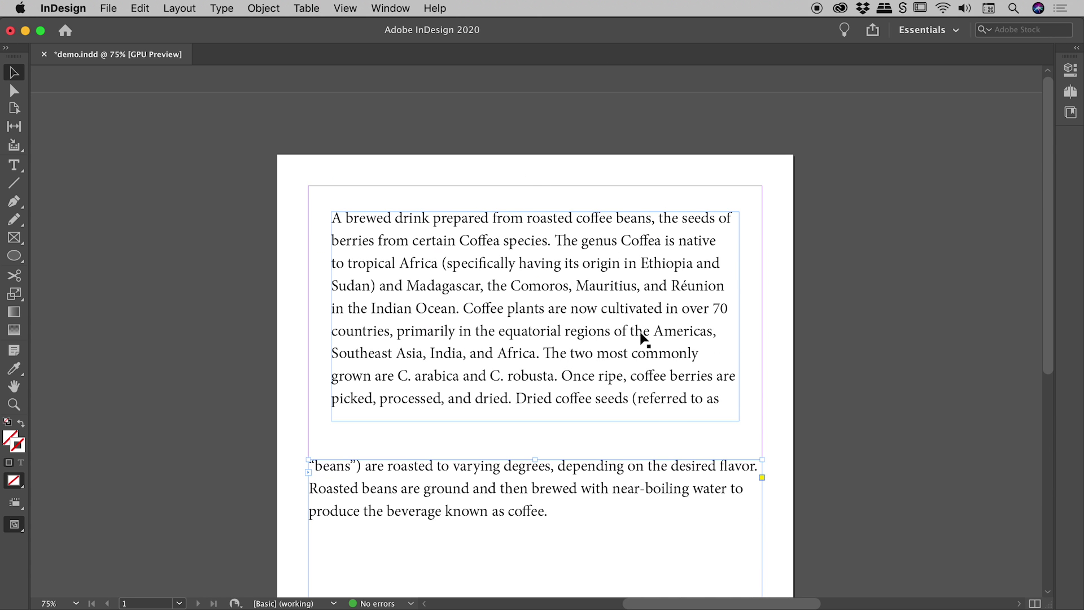
scroll(636, 325, "down", 1)
scroll(637, 325, "down", 1)
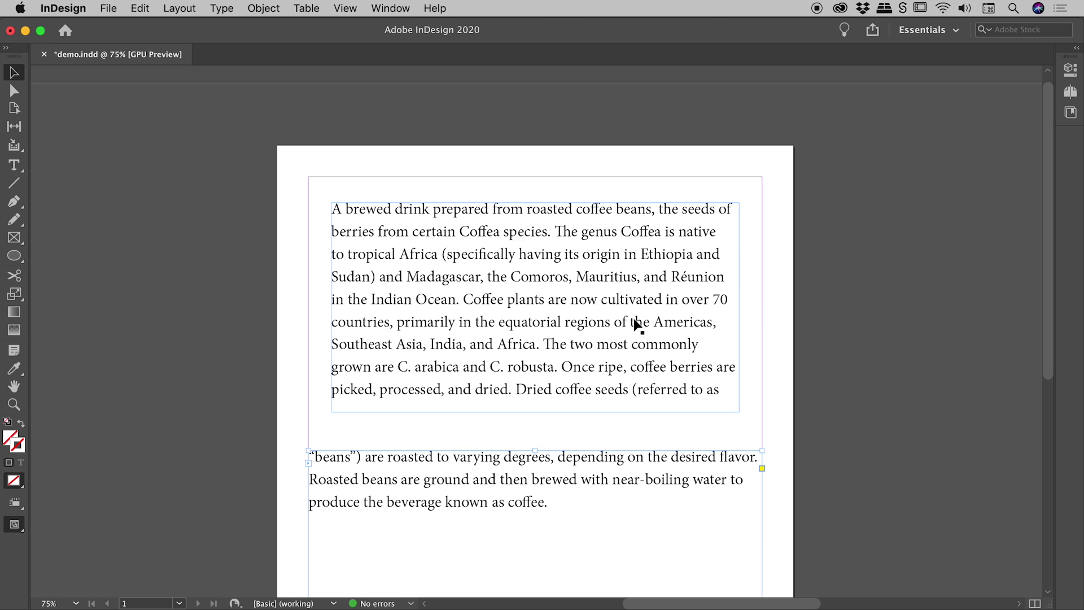
key("super+z")
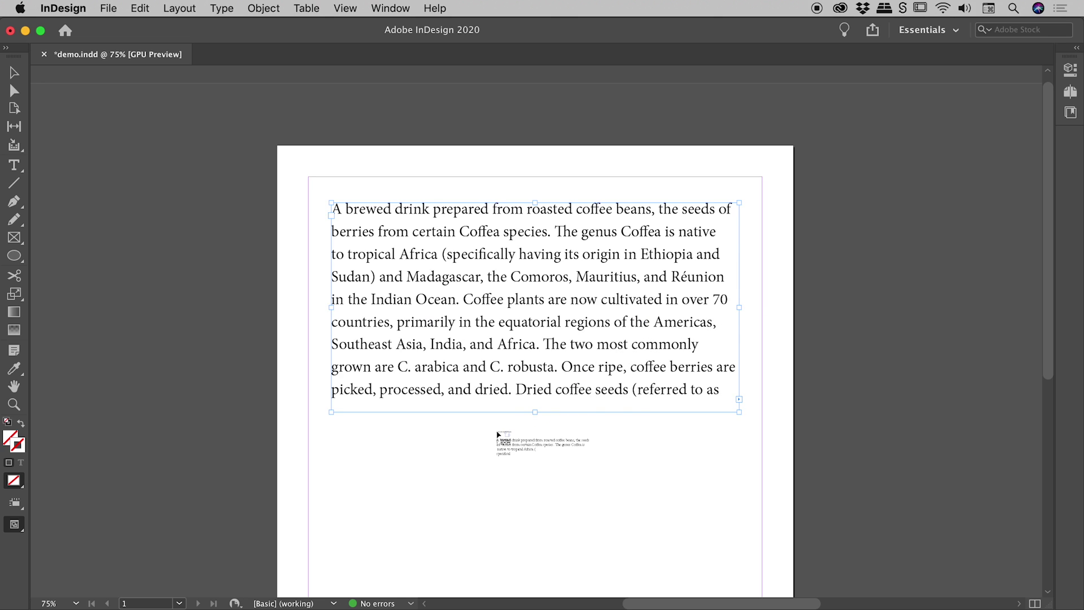
scroll(497, 435, "down", 3)
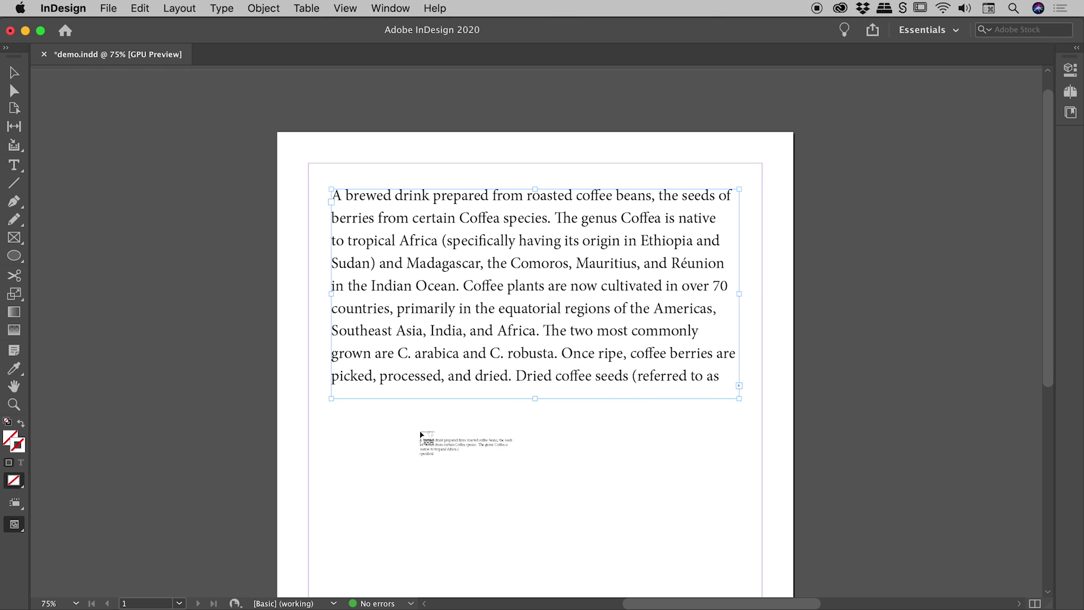
Step: Draw a smaller linked frame below for the overflow text and shorten the upper frame
left_click_drag(357, 430, 695, 558)
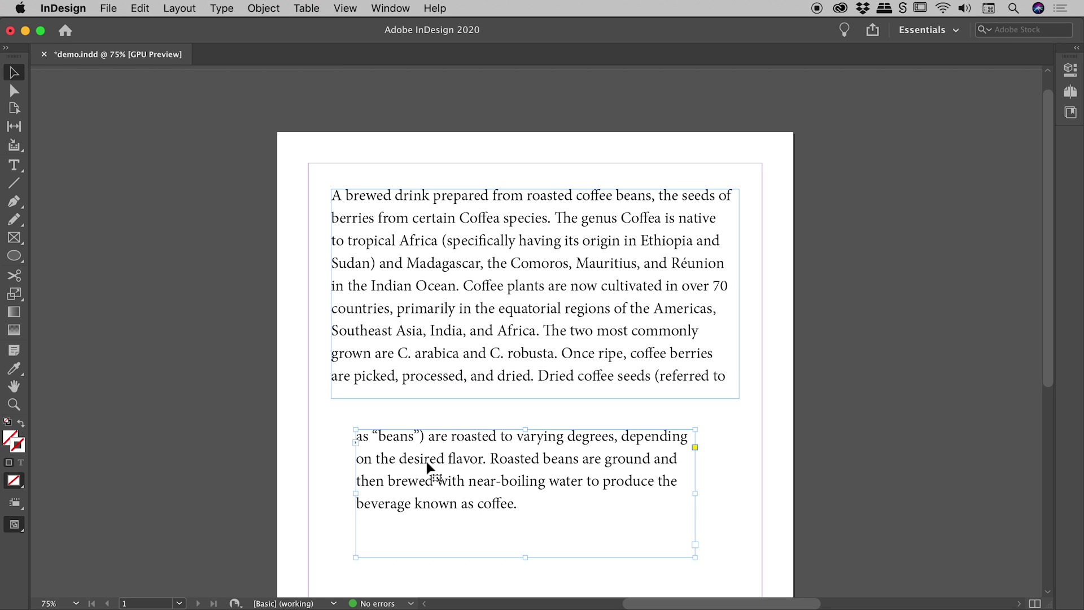
left_click(533, 371)
left_click_drag(535, 397, 555, 387)
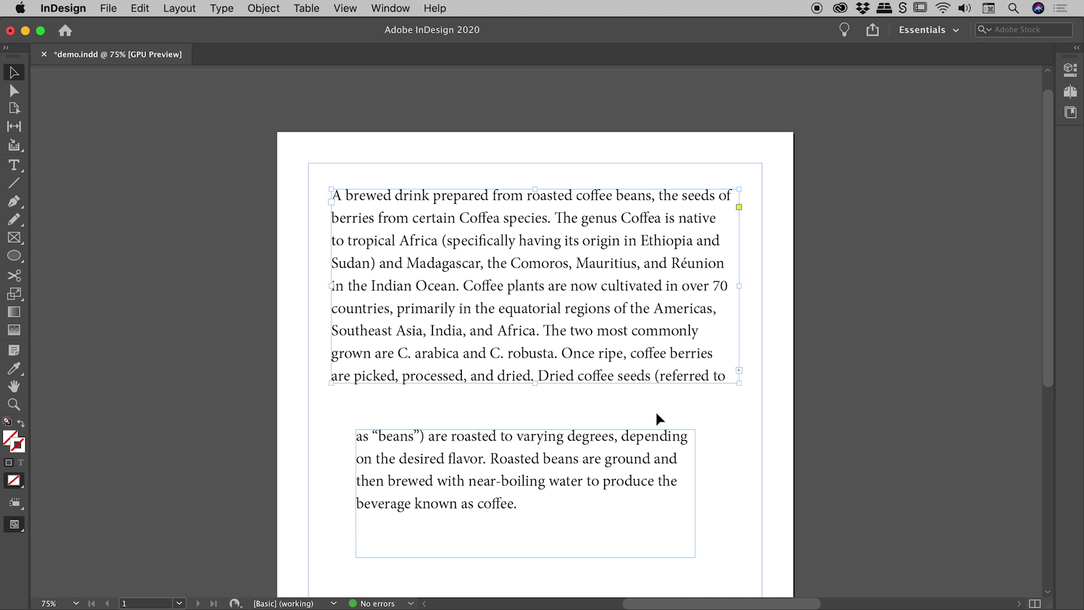
Step: Turn on View > Extras > Show Text Threads
left_click(351, 8)
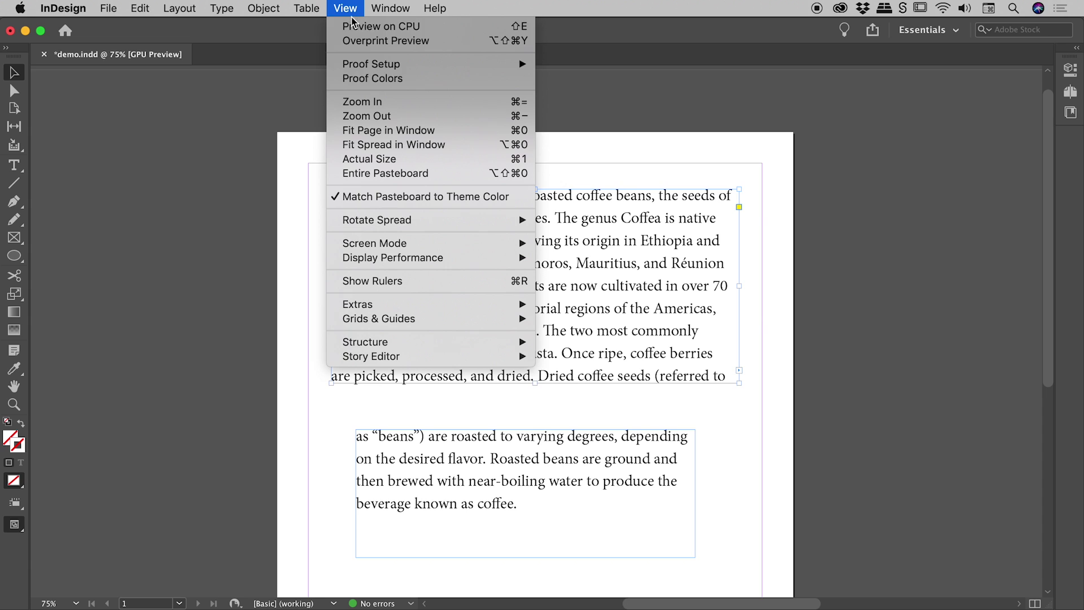
mouse_move(411, 308)
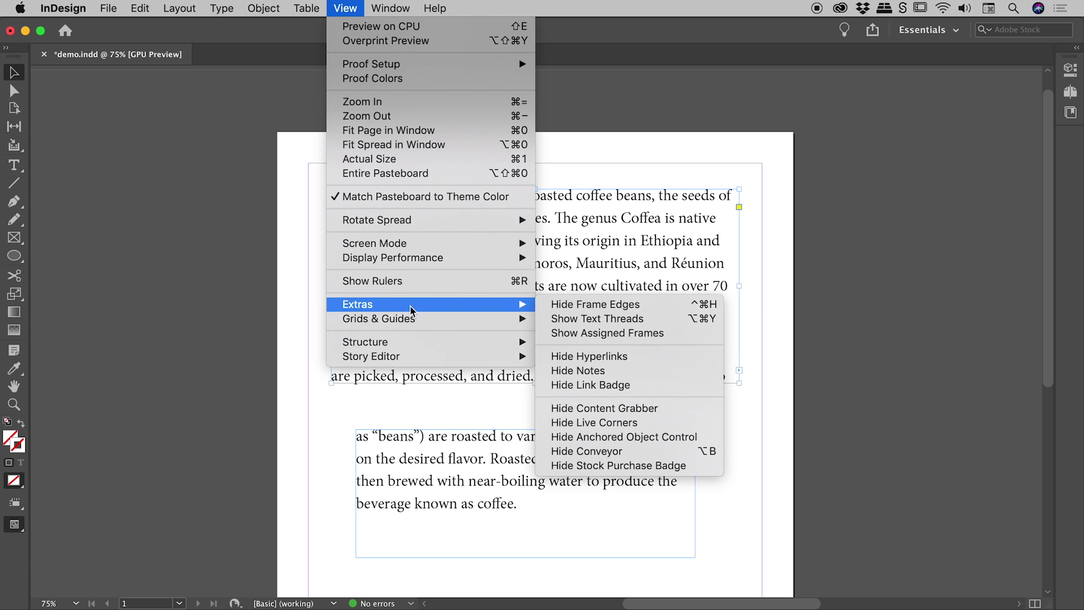
left_click(589, 321)
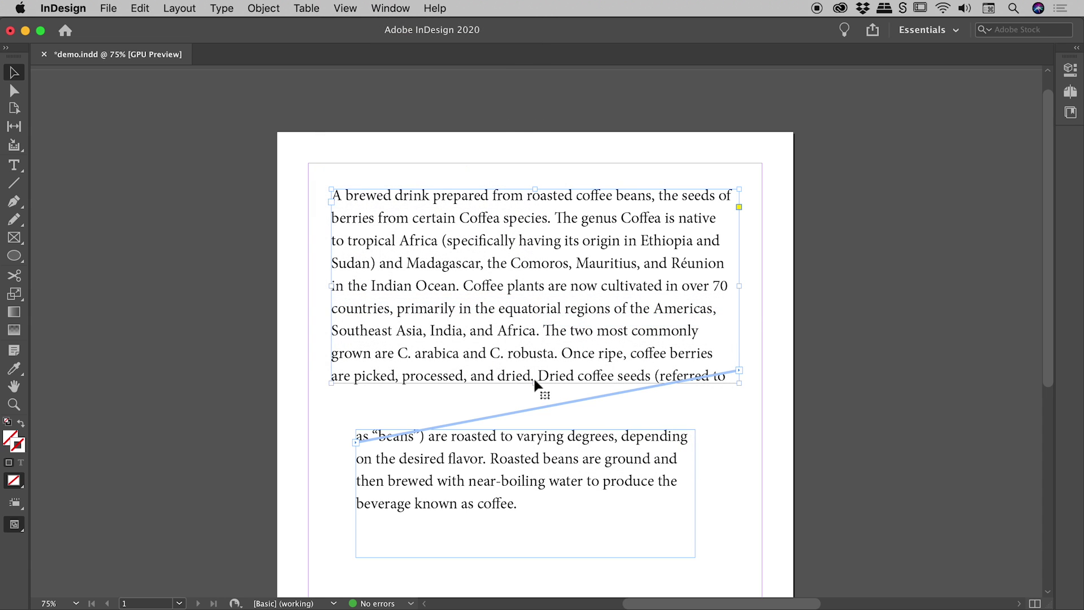
Step: Shorten the top frame, then move the second threaded frame up and shorten it, leaving overset text
left_click_drag(535, 383, 586, 353)
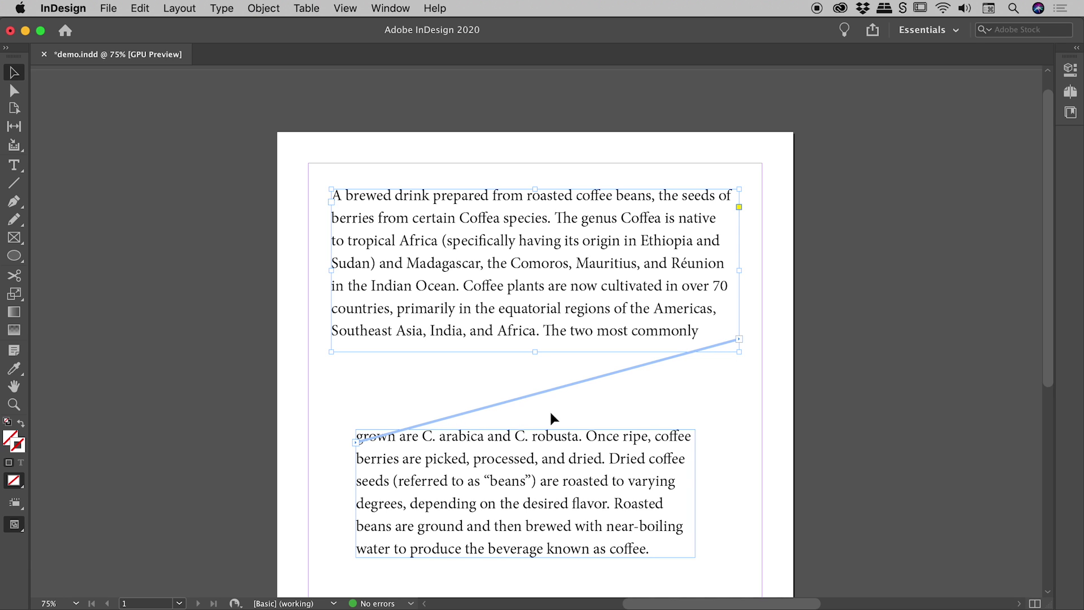
left_click_drag(554, 460, 560, 408)
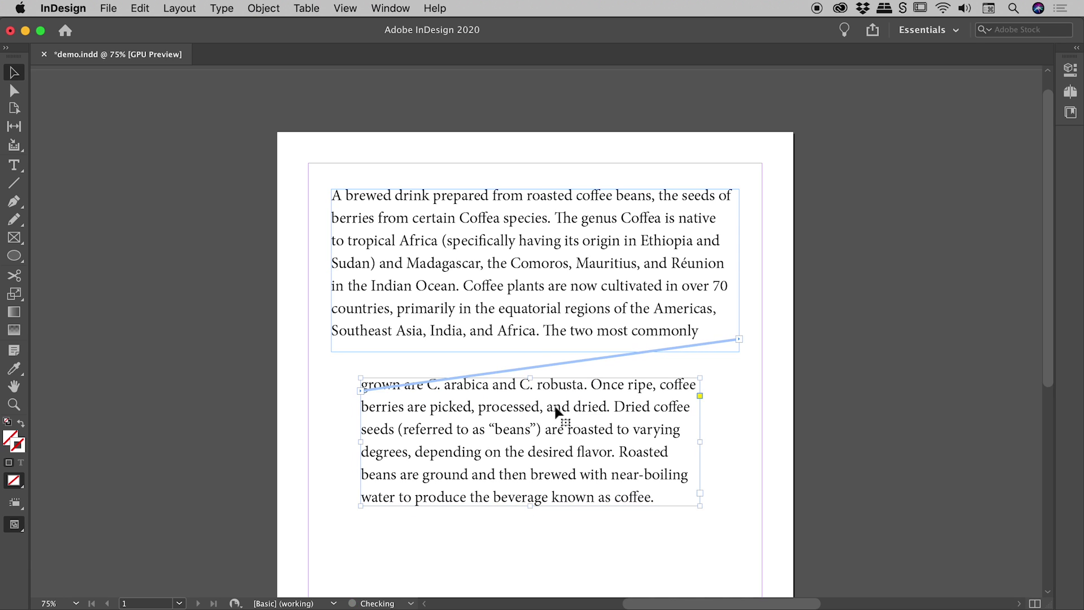
left_click_drag(531, 506, 534, 454)
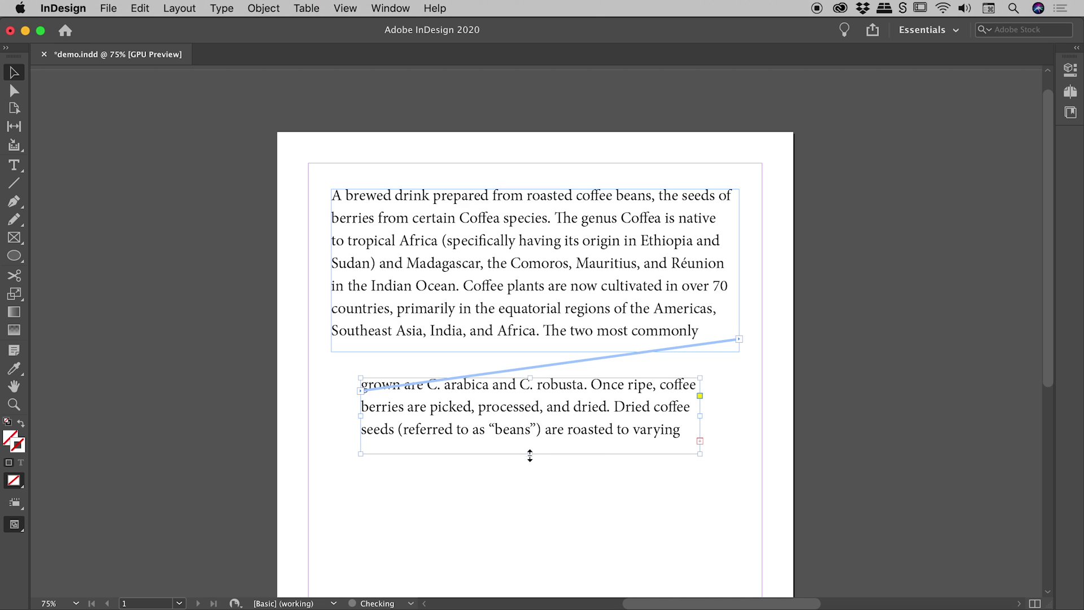
Step: Flow the overset text into a third frame below, then select the second and third frames
left_click(700, 440)
left_click_drag(380, 479, 726, 568)
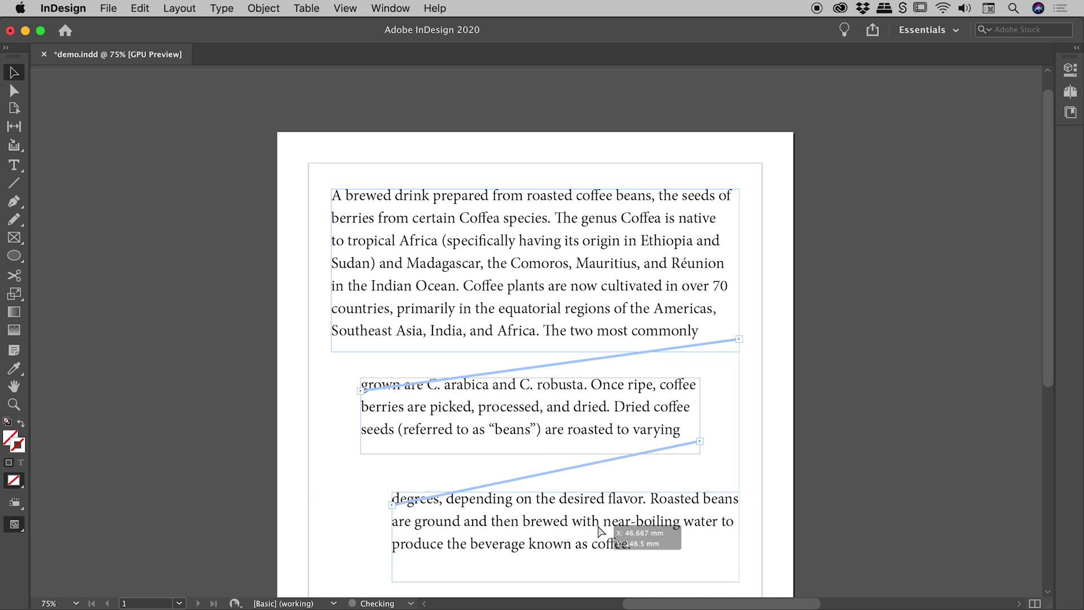
mouse_move(600, 531)
left_mouse_down()
mouse_move(601, 522)
mouse_move(601, 536)
left_mouse_up()
left_click_drag(564, 431, 538, 418)
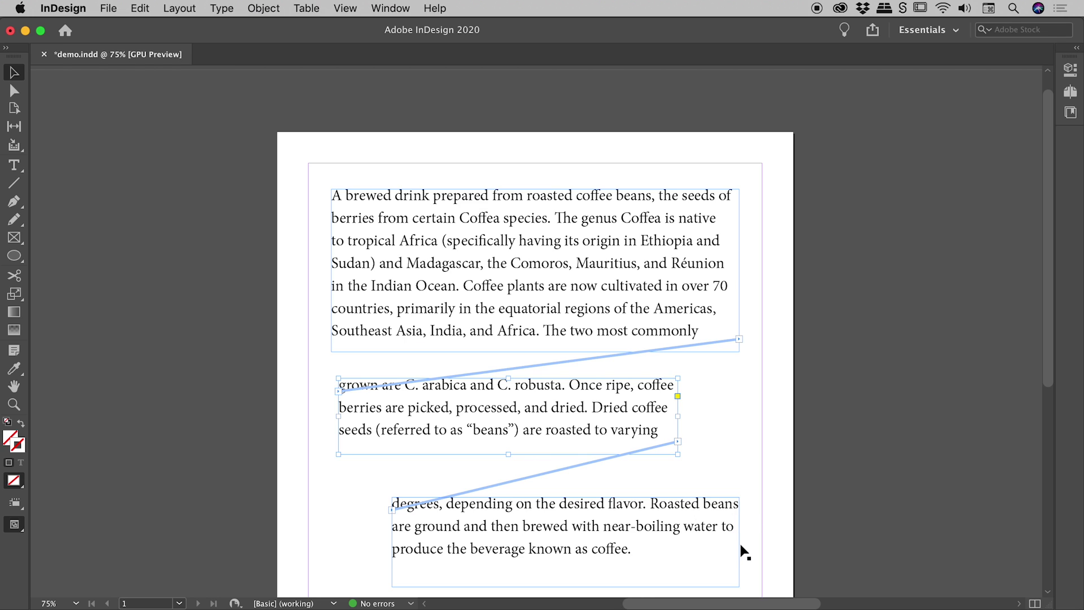
left_click(742, 504)
left_click_drag(743, 424, 632, 542)
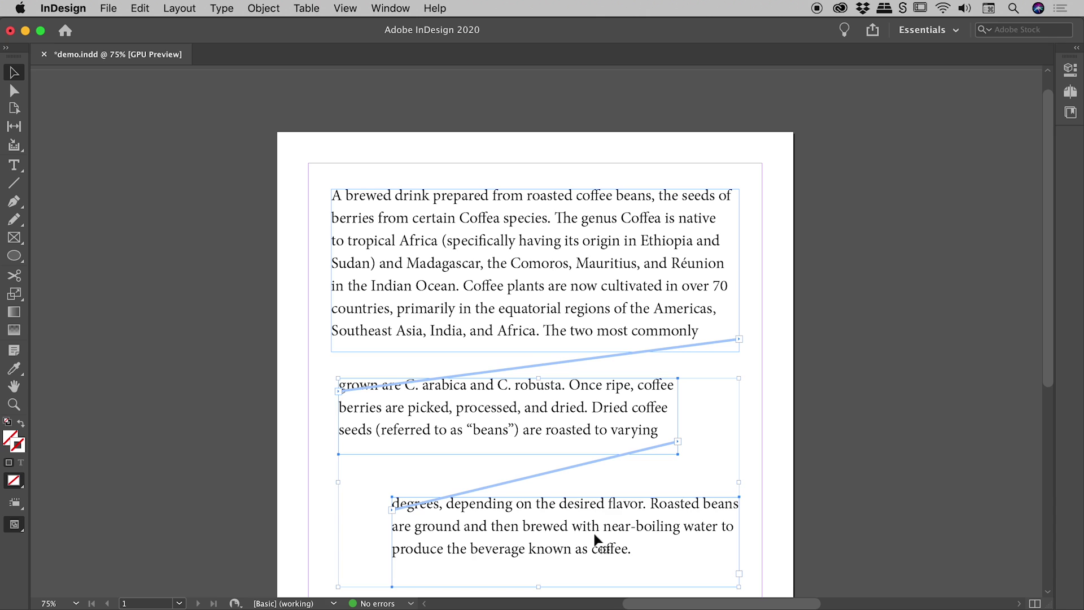
Step: Delete the second and third frames and lengthen the coffee frame to end at 'Dried coffee seeds (referred to as'
key("Delete")
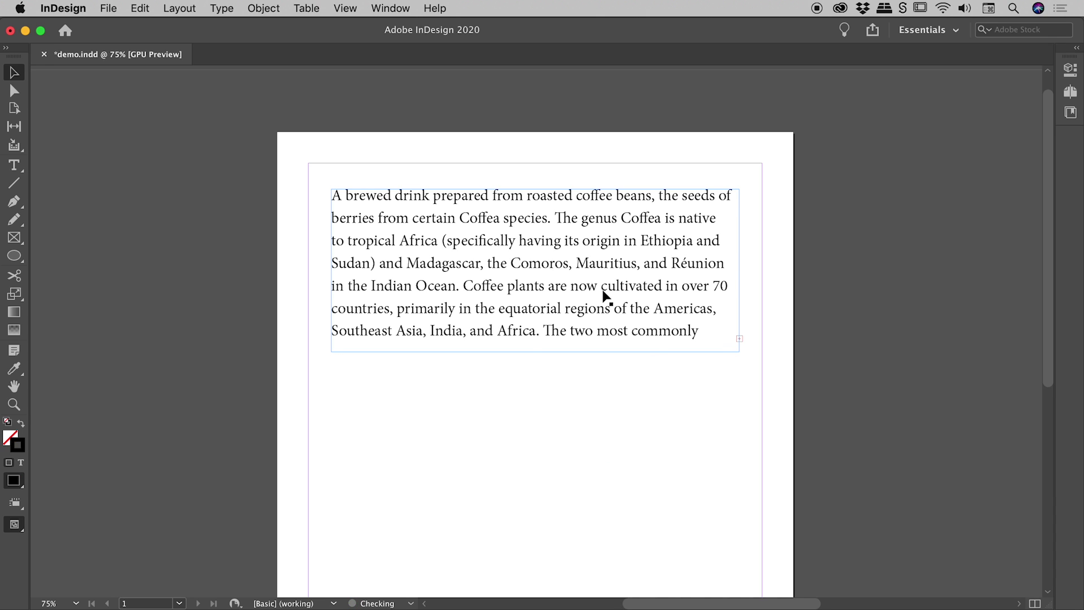
left_click(540, 352)
left_click_drag(537, 351, 537, 399)
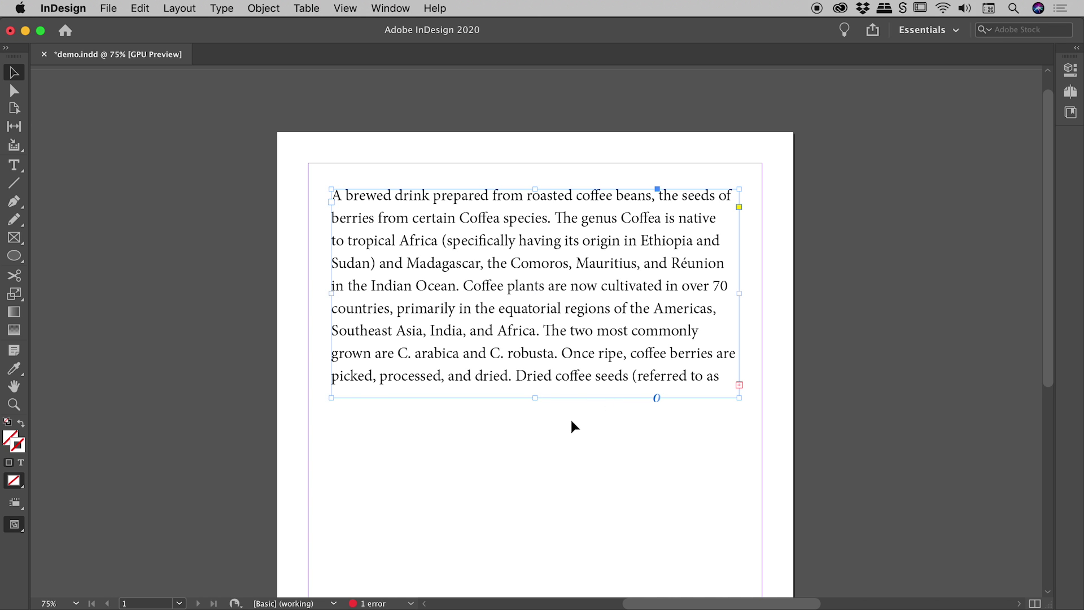
left_click(489, 426)
left_click_drag(489, 426, 707, 381)
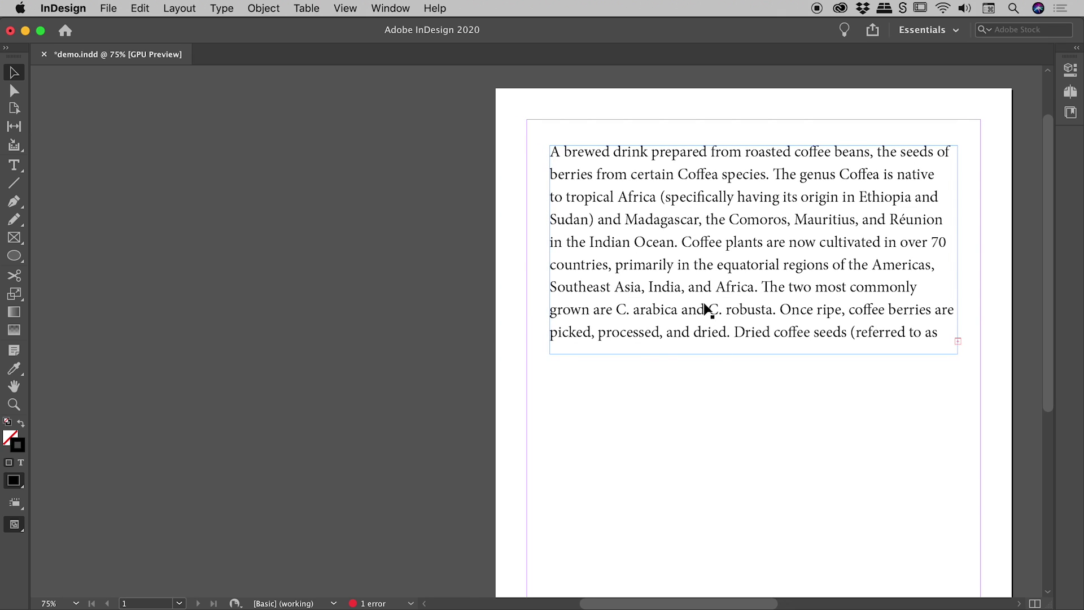
left_click(149, 6)
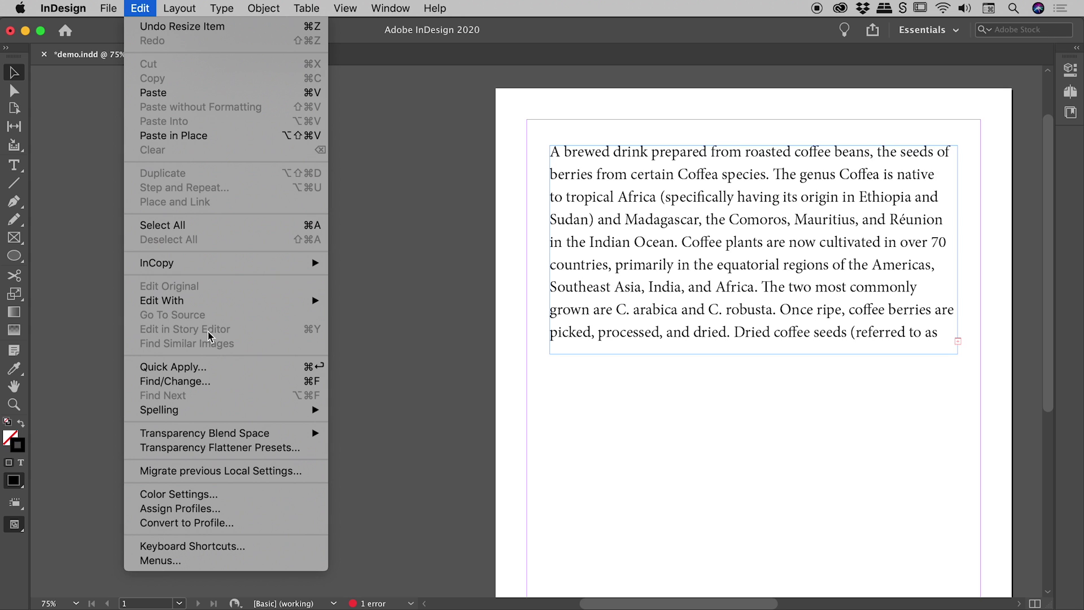
Step: Open the coffee frame's story with Edit > Edit in Story Editor and move that window left
left_click(627, 398)
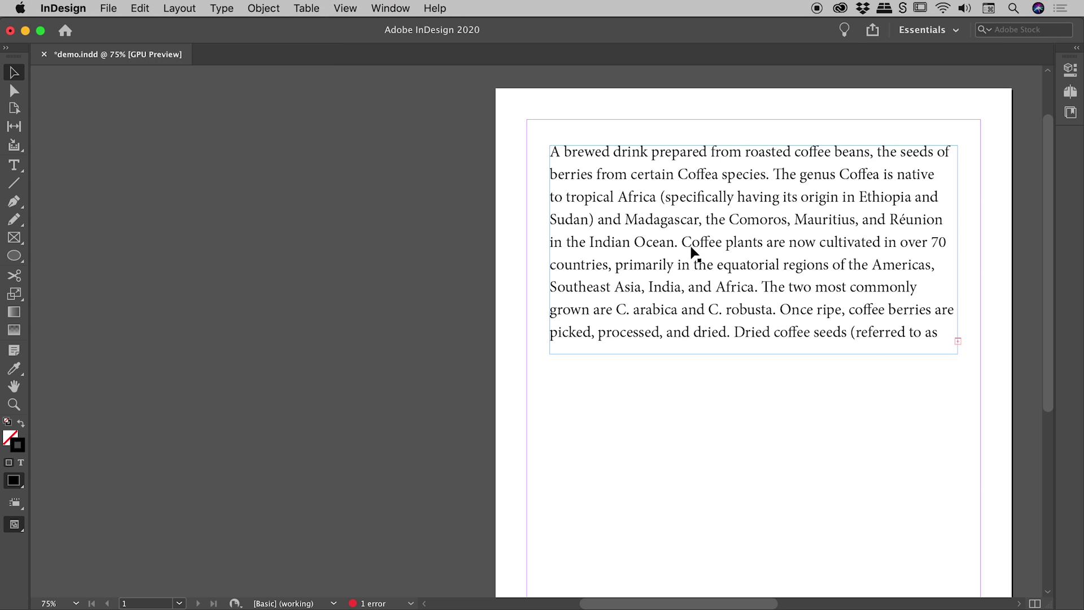
left_click(695, 251)
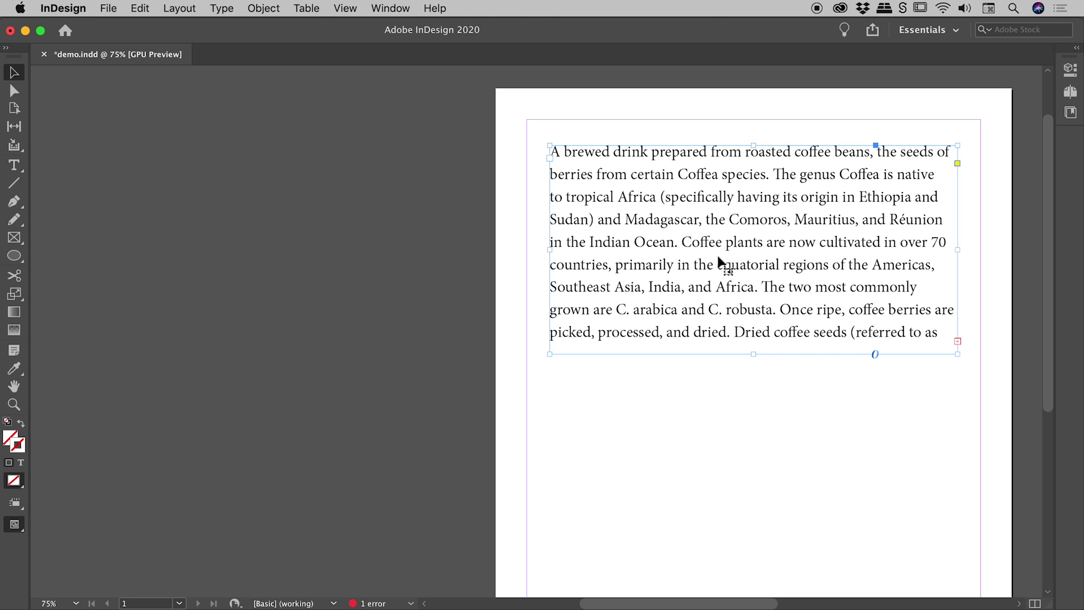
left_click(139, 9)
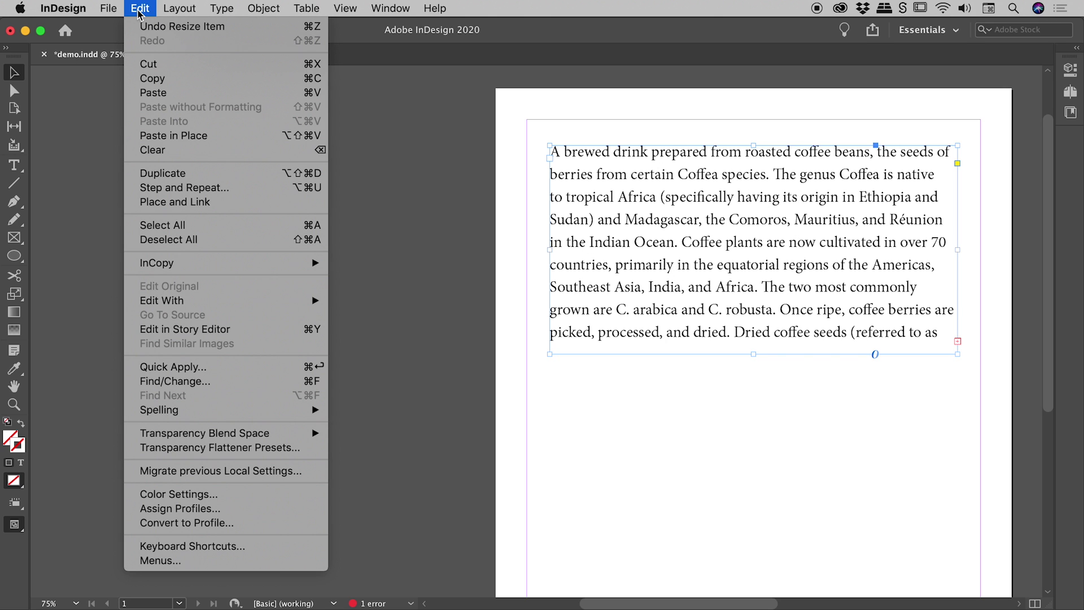
left_click(250, 332)
left_click_drag(221, 33, 301, 102)
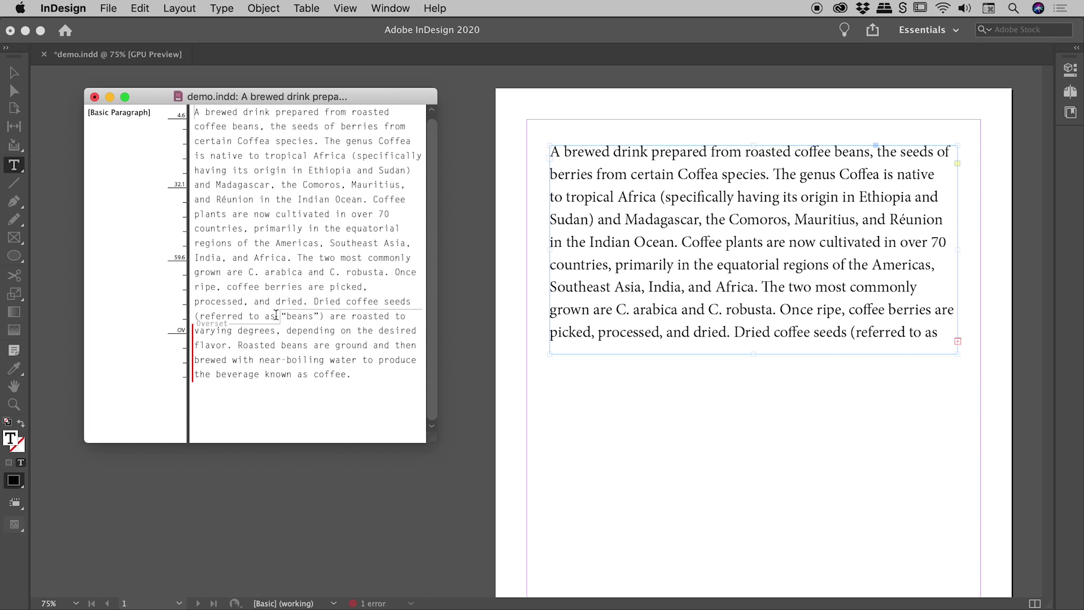
left_click_drag(276, 316, 352, 376)
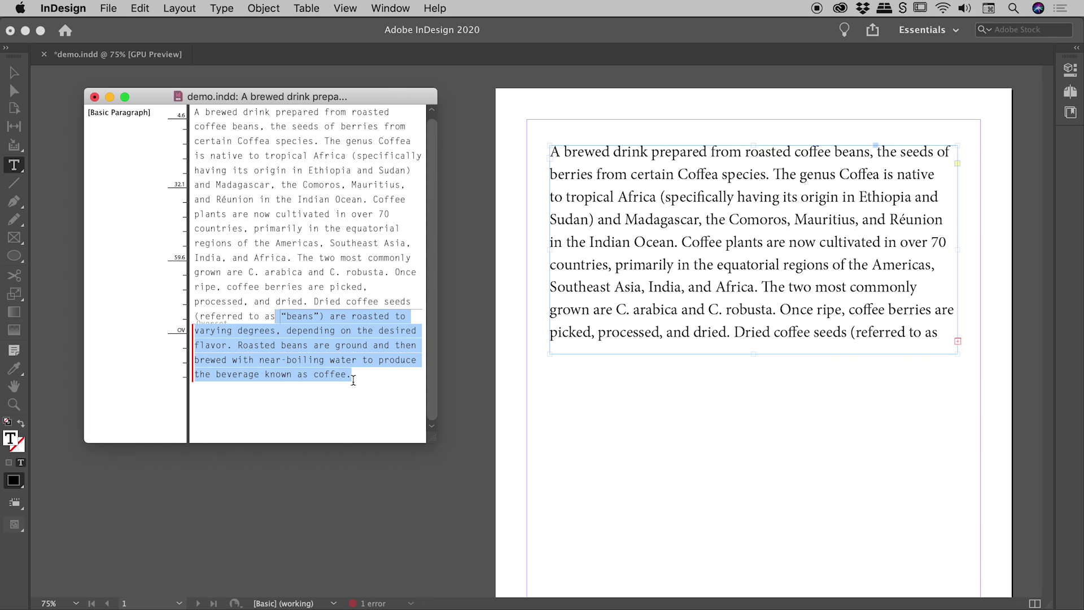
left_click(223, 336)
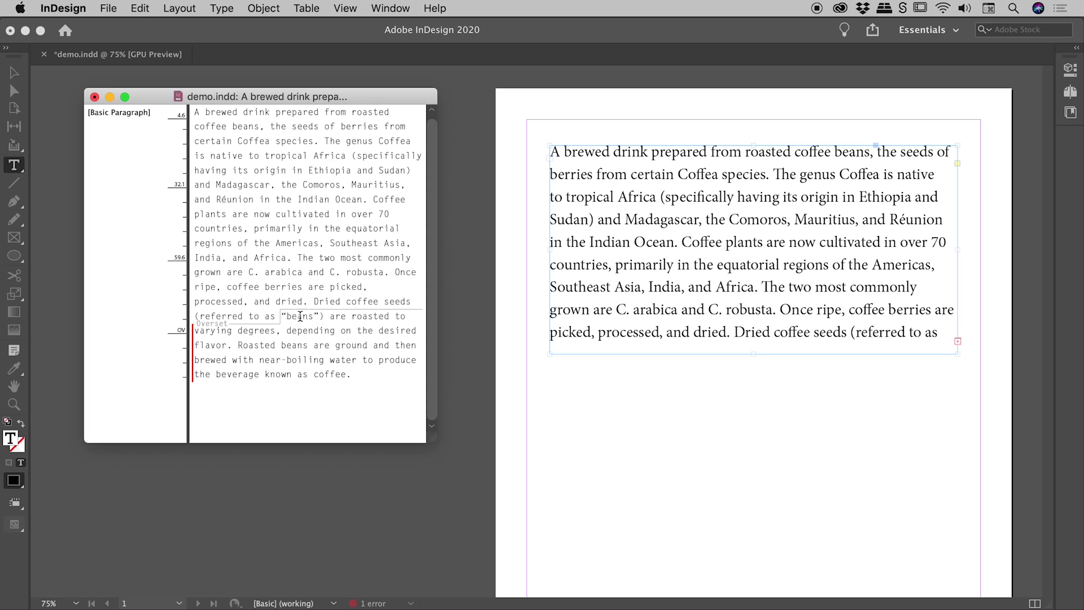
Step: Delete '(referred to as “beans”)', the Ethiopia and Sudan parenthetical, and the final brewing sentence
left_click_drag(325, 316, 195, 316)
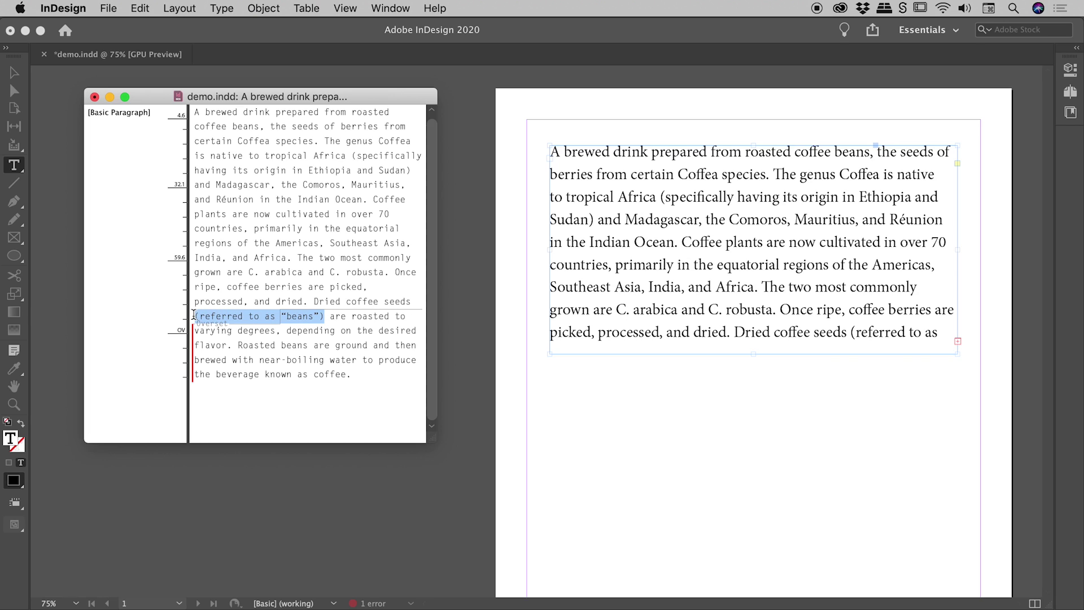
key("BackSpace")
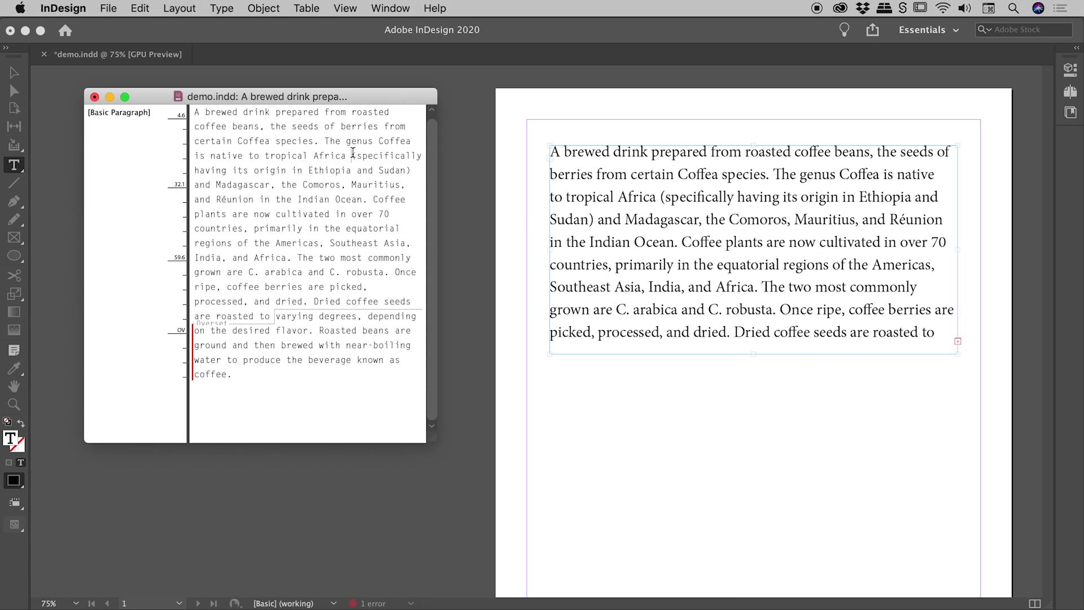
left_click_drag(352, 155, 415, 168)
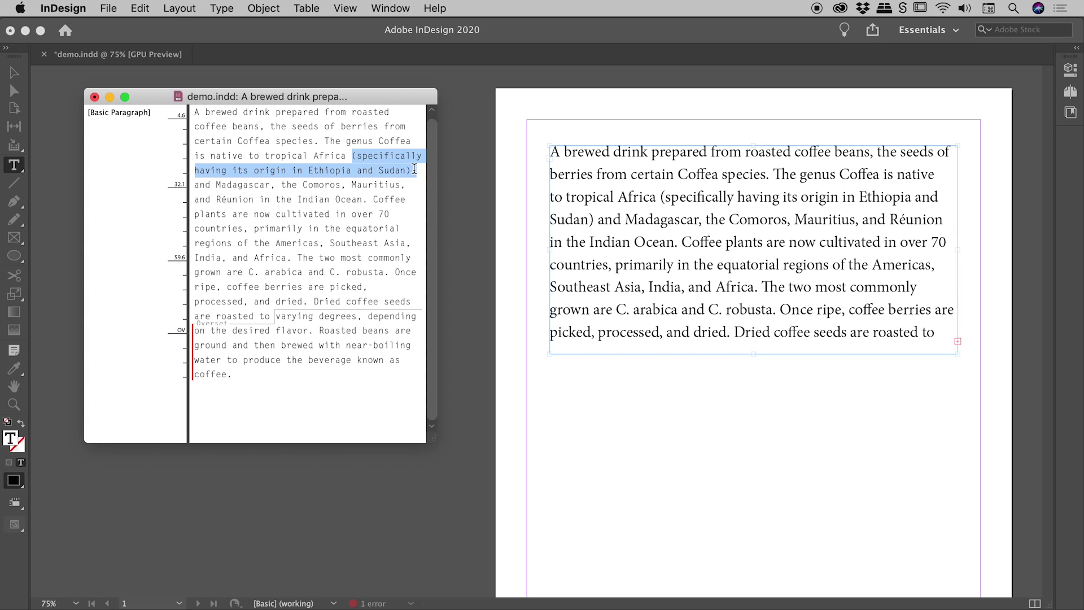
key("BackSpace")
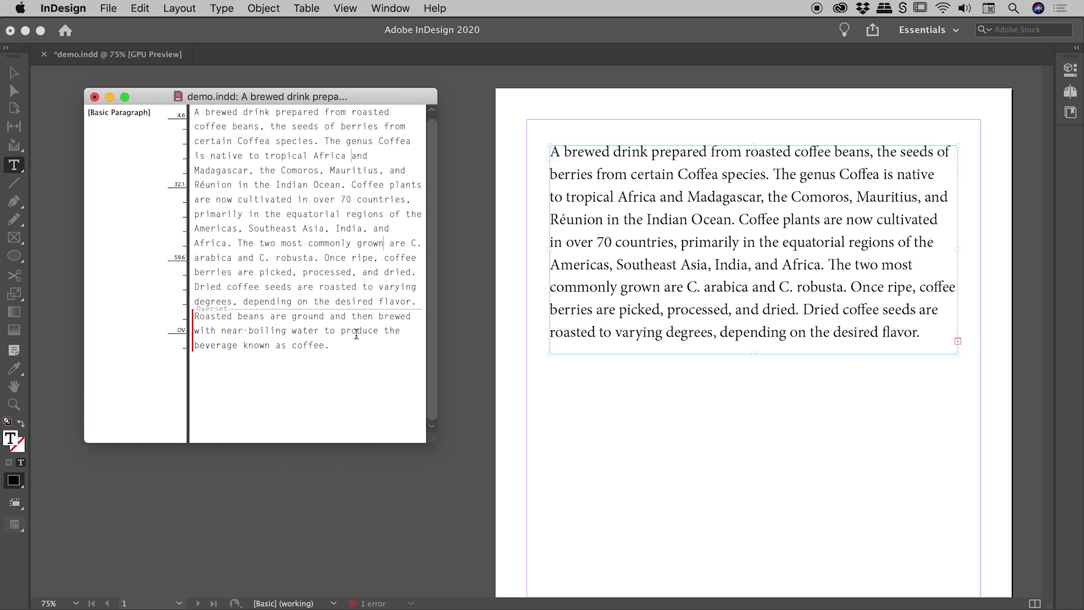
left_click_drag(348, 351, 193, 317)
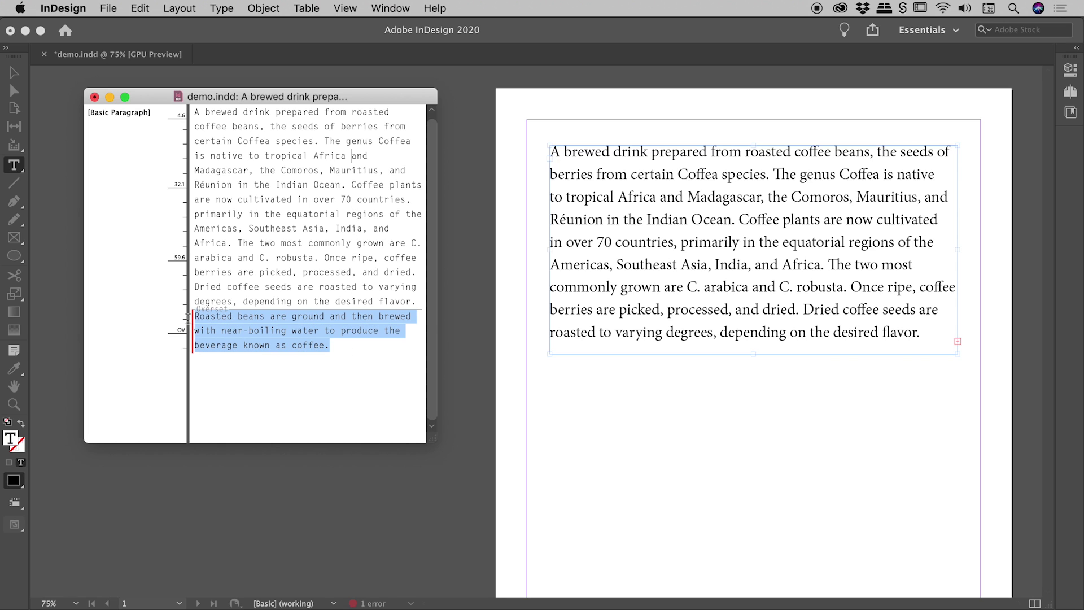
key("BackSpace")
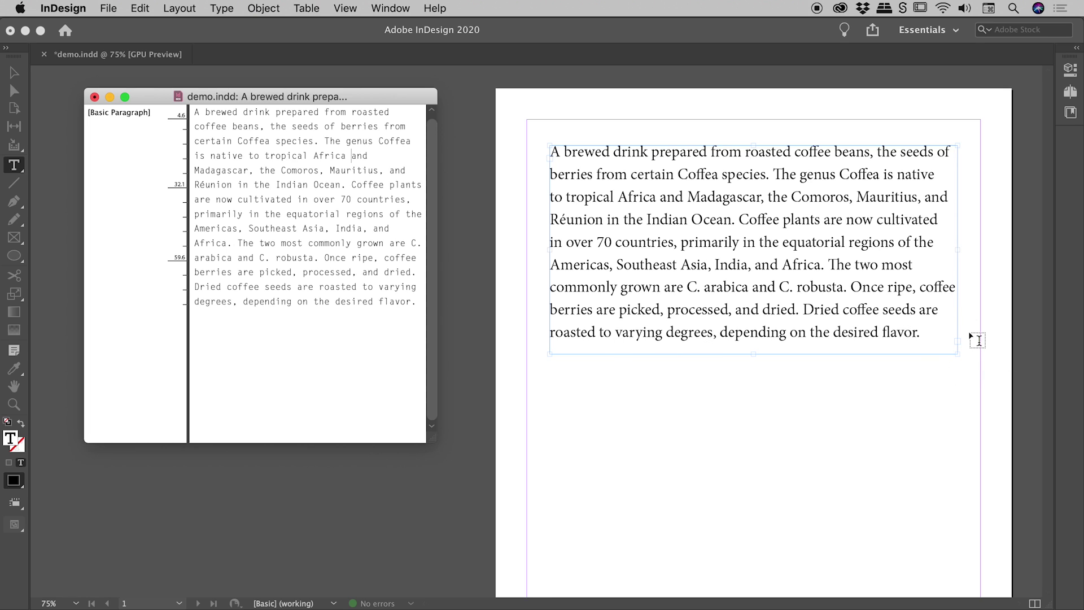
Step: Close the Story Editor window and switch back to the Selection tool
left_click_drag(355, 93, 353, 97)
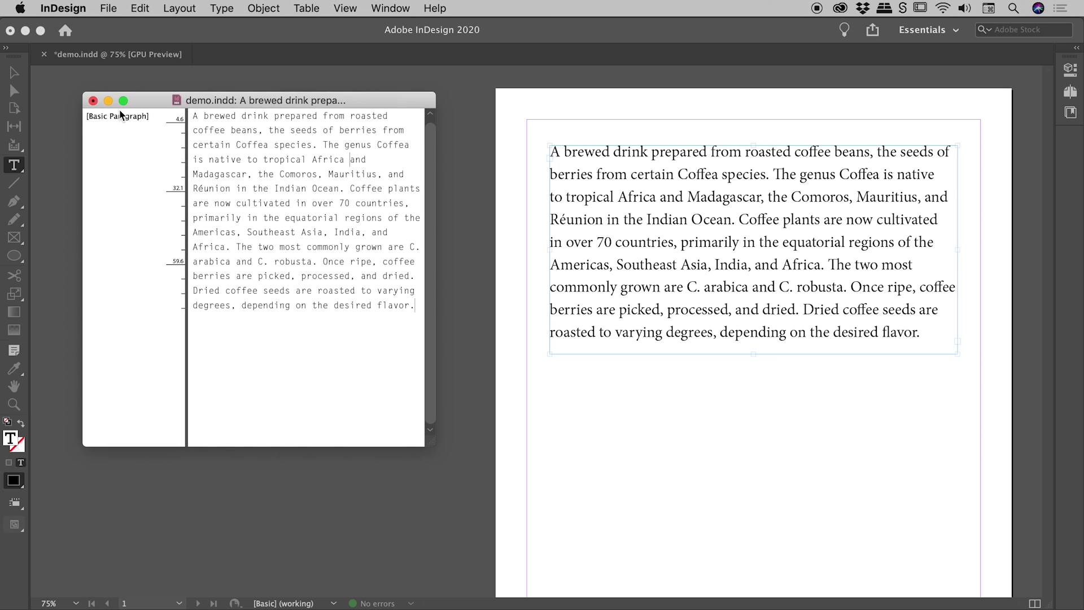
left_click(93, 101)
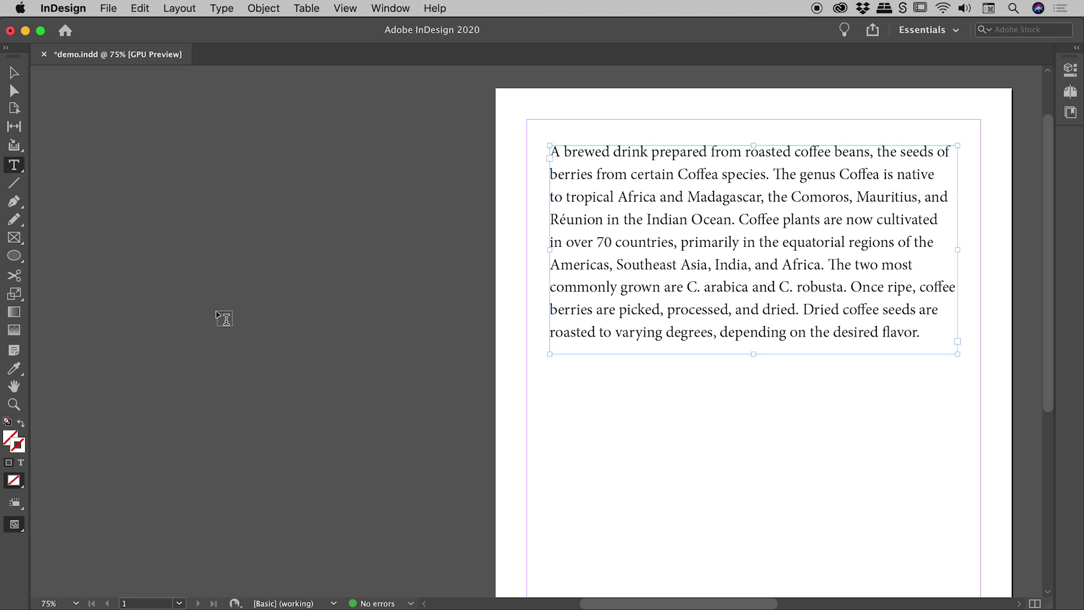
left_click(14, 72)
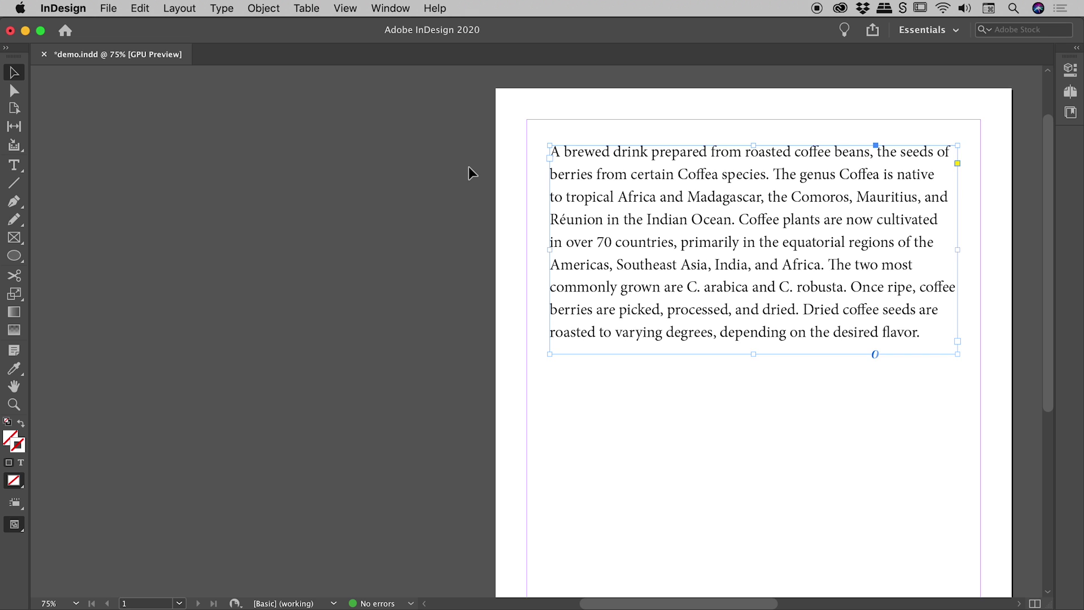